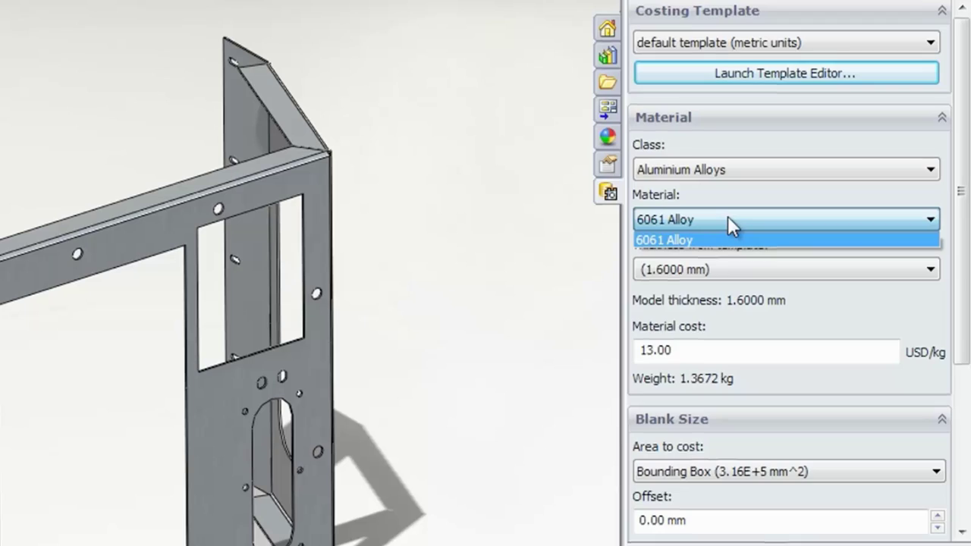
Compare sheet costs at 1.4 mm and 1.6 mm, then colour components in two colours by total cost
click(841, 212)
click(860, 237)
click(765, 249)
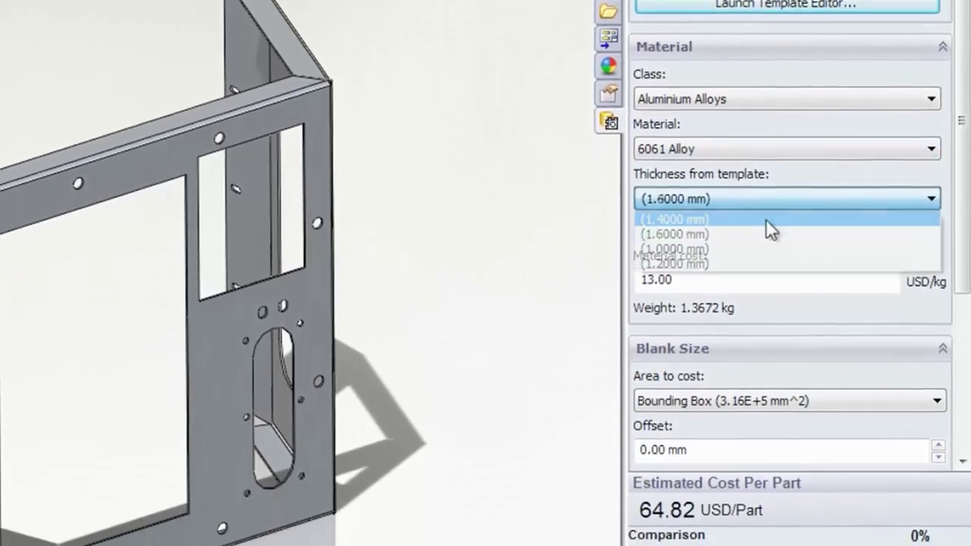
click(768, 229)
click(770, 122)
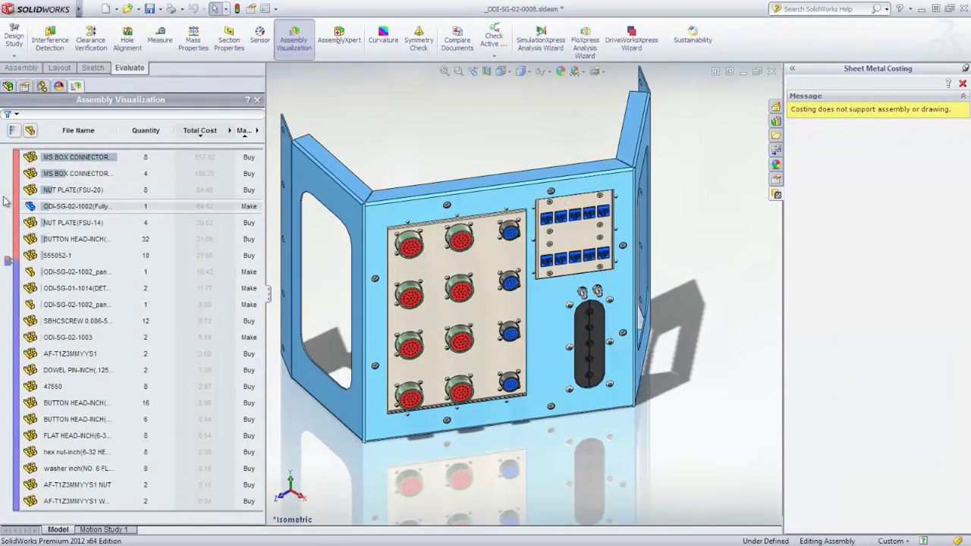
click(6, 248)
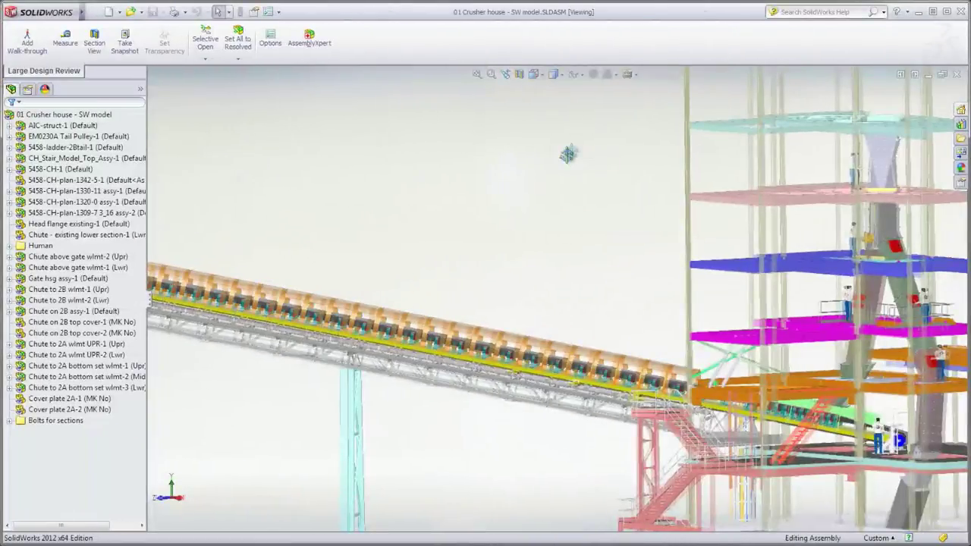
Capture a first-person walk-through of the AIC-struct-1 tower, starting from the crusher house floor
scroll(572, 194, up, 2)
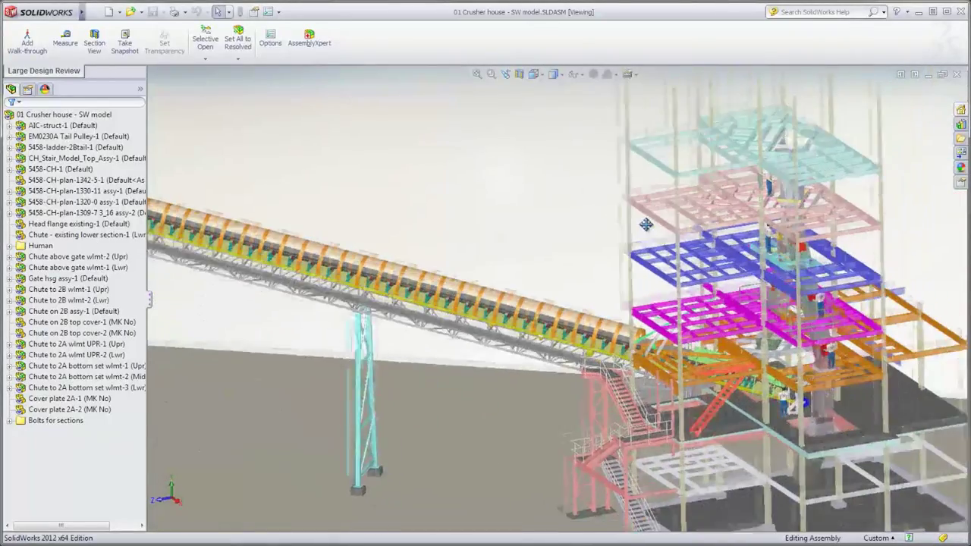
scroll(575, 286, up, 2)
click(468, 362)
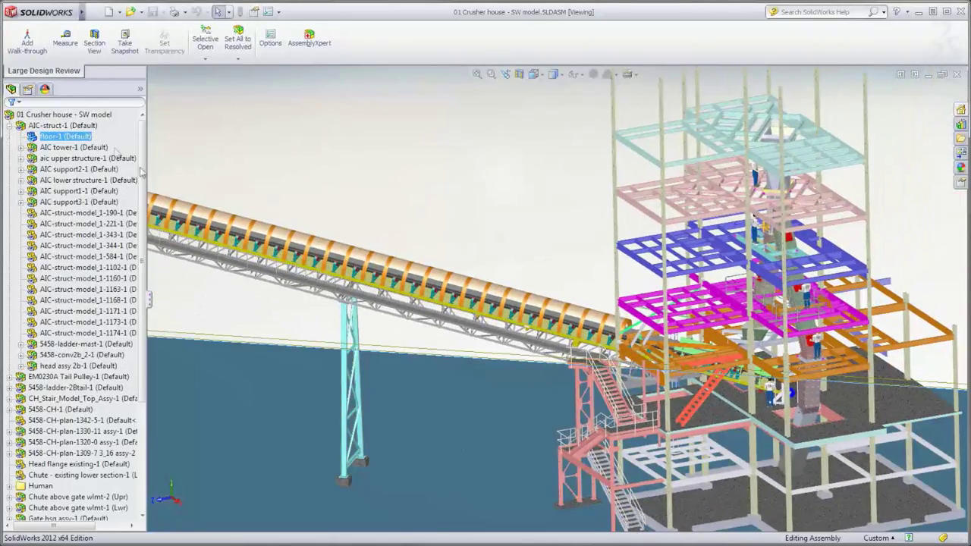
click(84, 126)
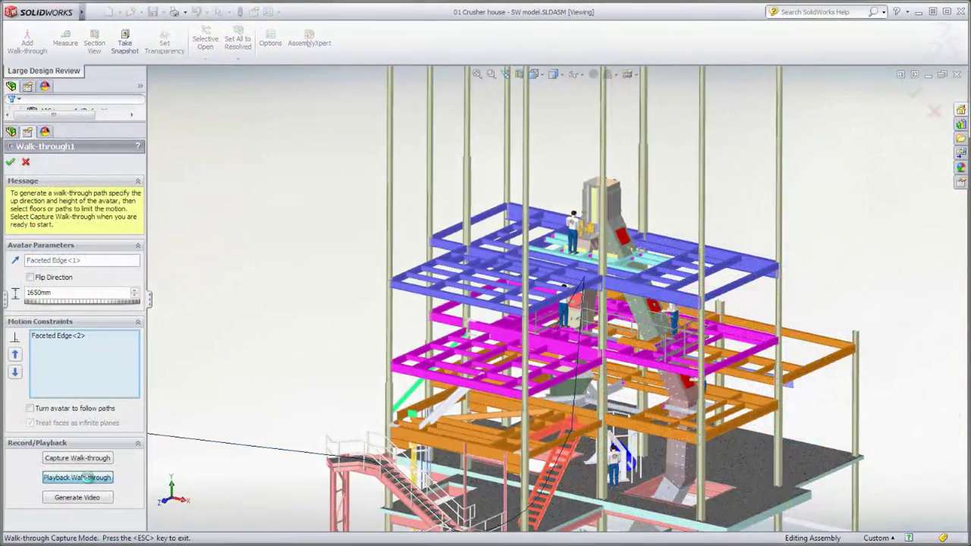
click(88, 476)
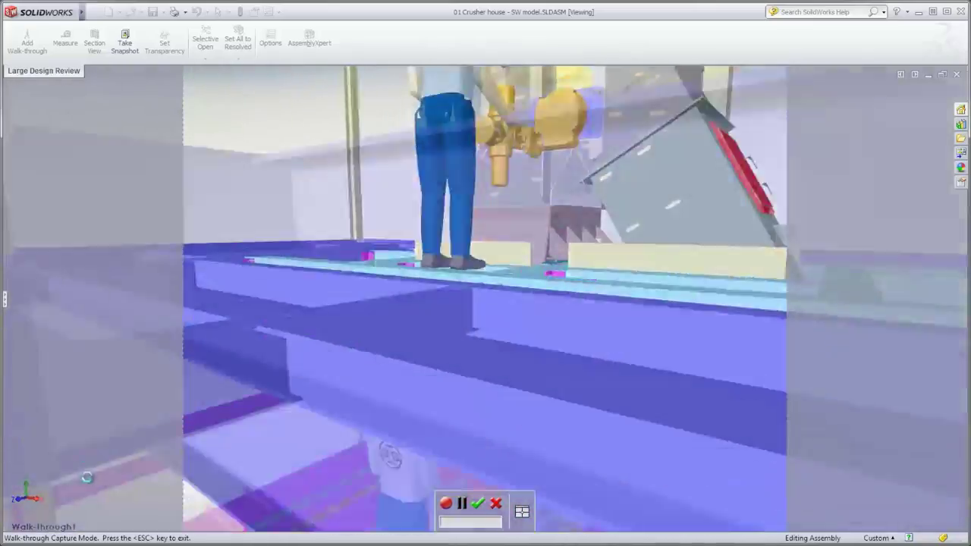
key(Escape)
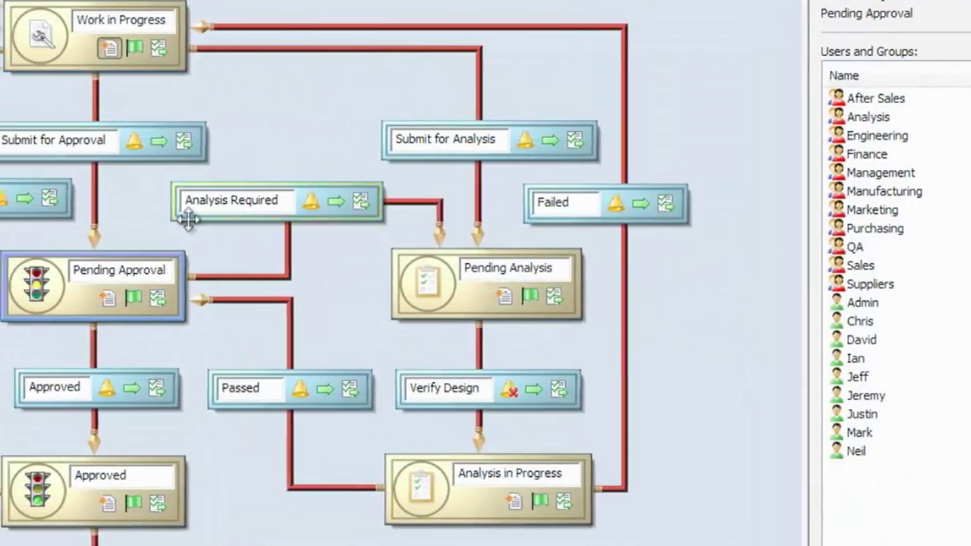
Select the Analysis Required transition in the Design Workflow diagram
click(516, 189)
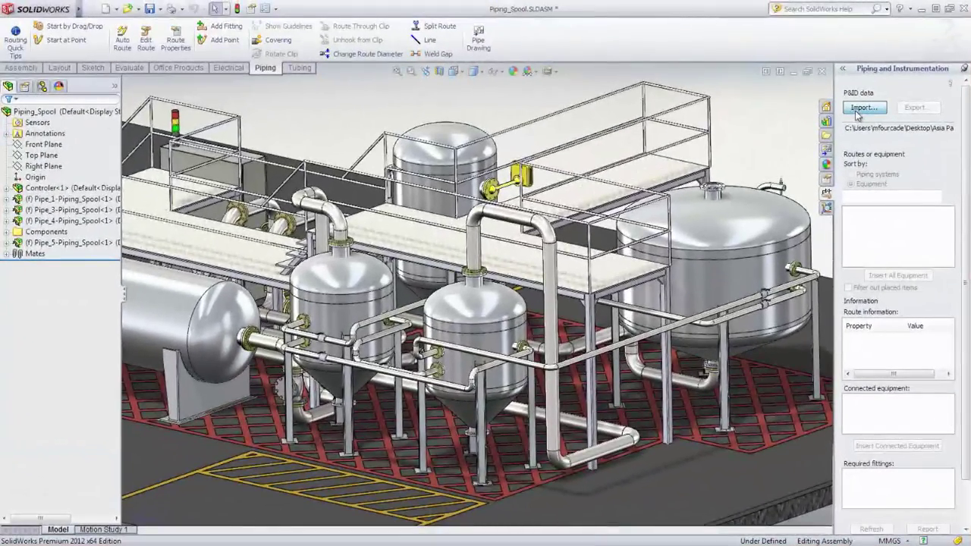
Import the P&ID data file, sort routes by piping system, and show Hot Water1 route details
click(860, 107)
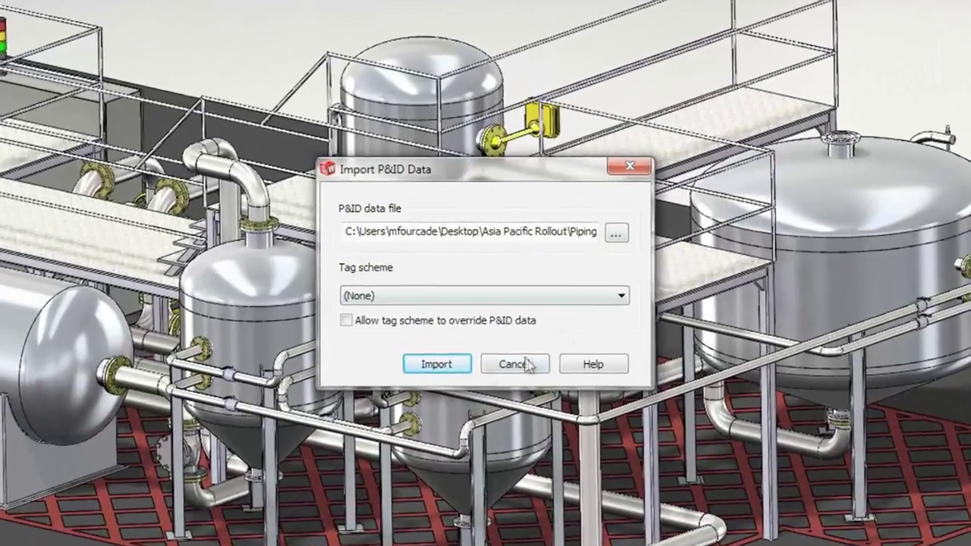
click(447, 345)
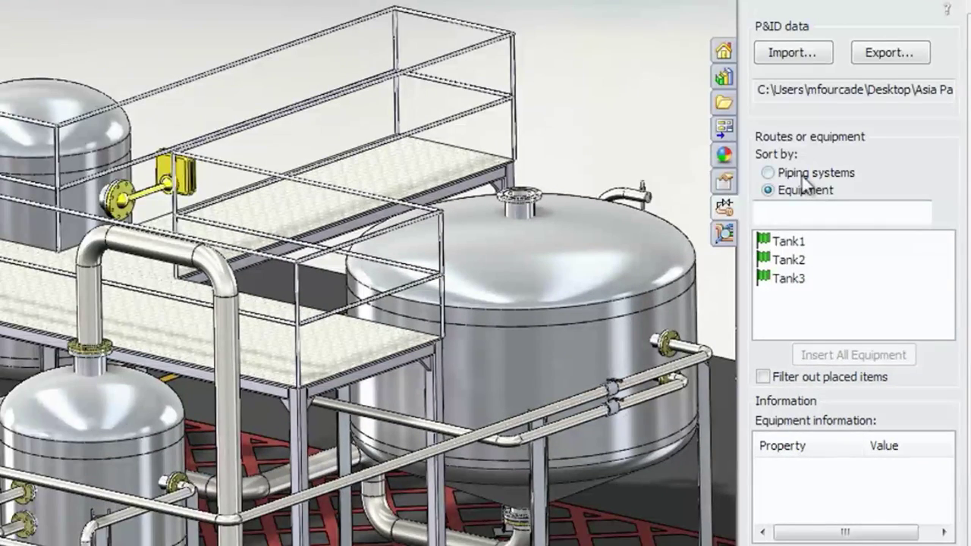
click(694, 188)
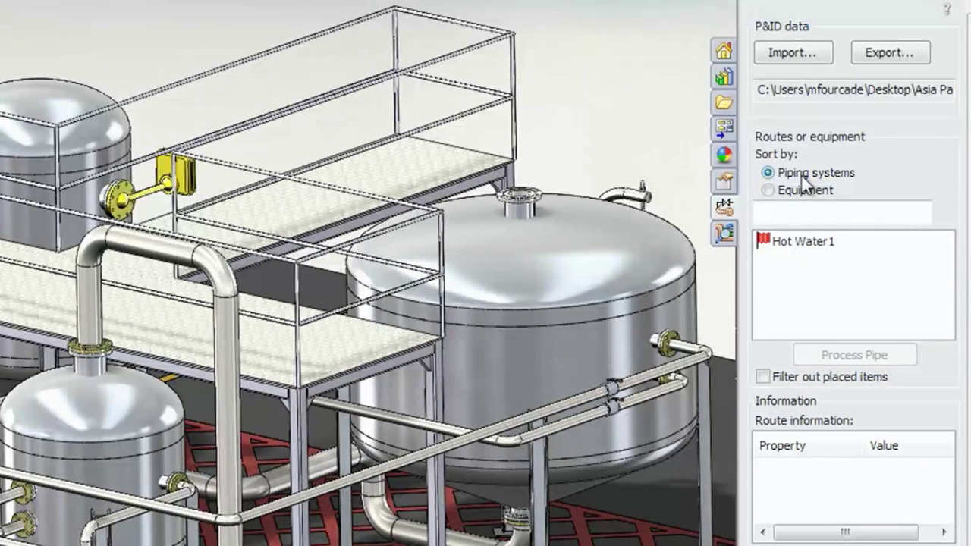
click(803, 224)
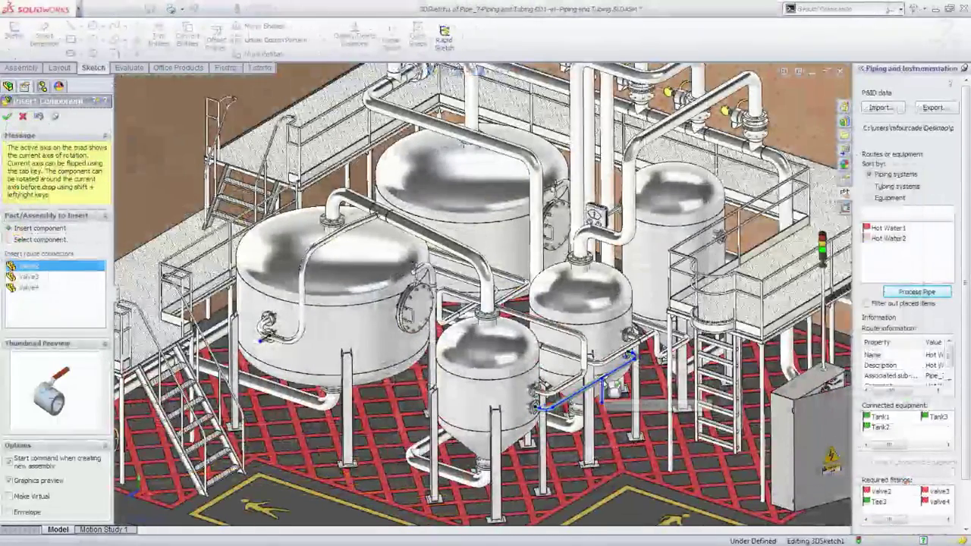
Auto-route the Tee3-to-Tank3 hot water guideline into process pipe with elbows
click(916, 291)
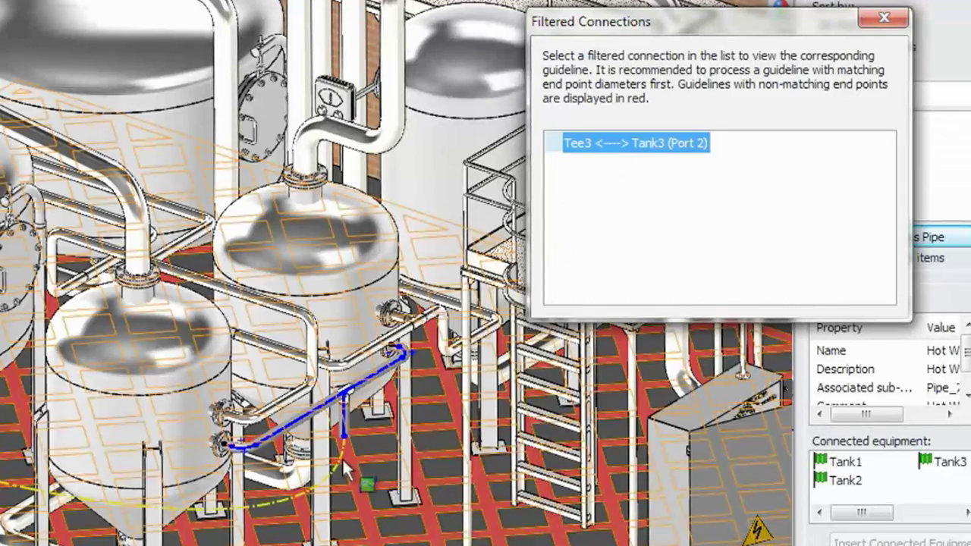
right_click(342, 457)
click(373, 226)
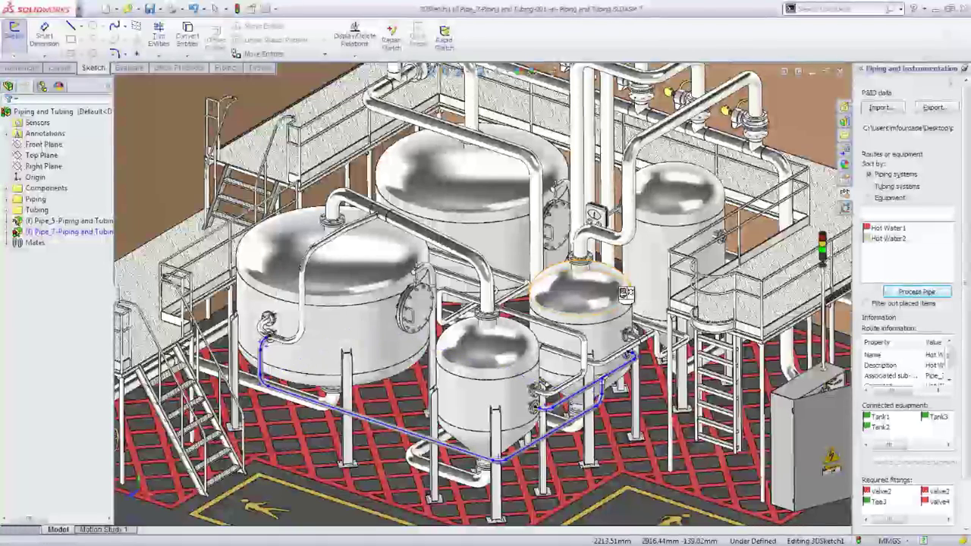
click(626, 293)
click(900, 293)
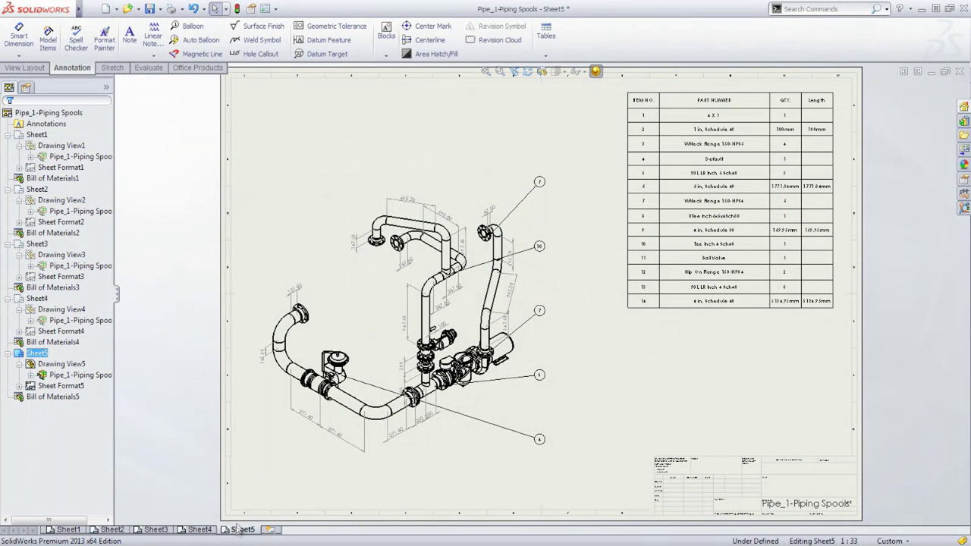
Select Drawing View5 on Sheet5 and zoom in on the bill of materials table
click(265, 452)
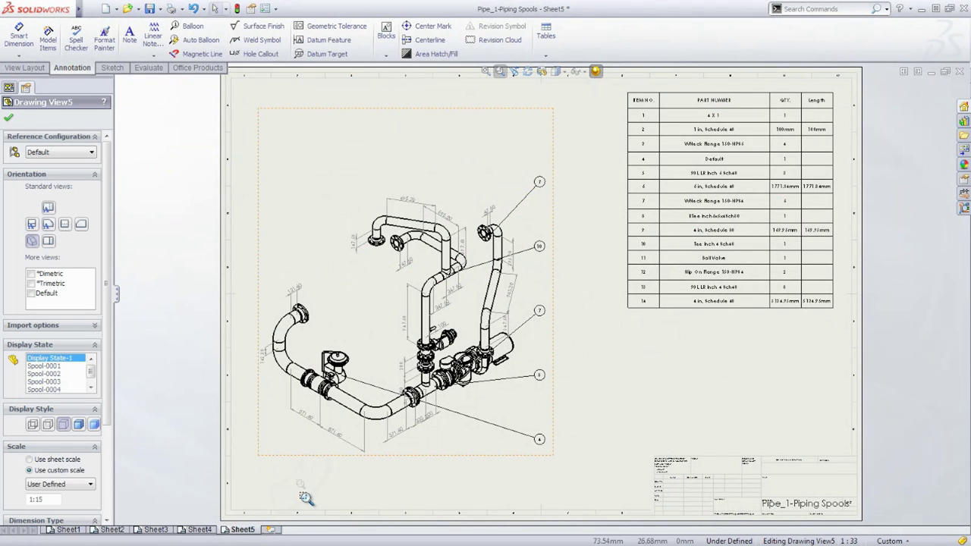
drag(618, 94, 855, 322)
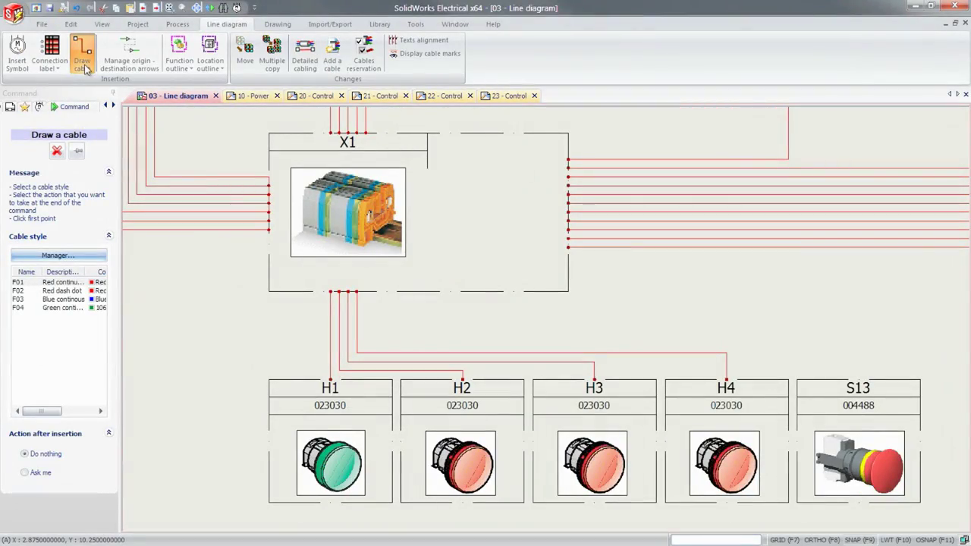
Draw a cable from X1 to S13, then review its detailed cabling and X1 terminal strip
click(373, 292)
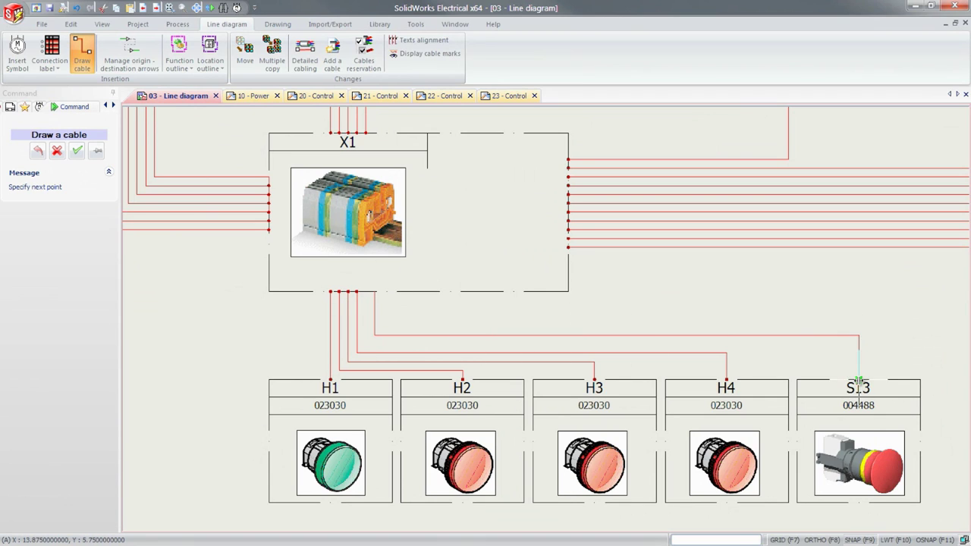
click(859, 381)
double_click(724, 333)
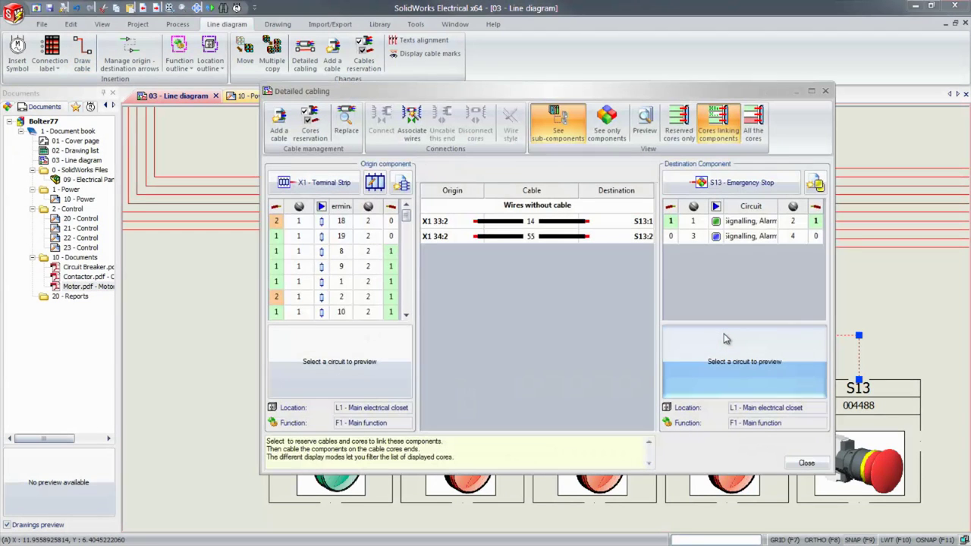
click(375, 183)
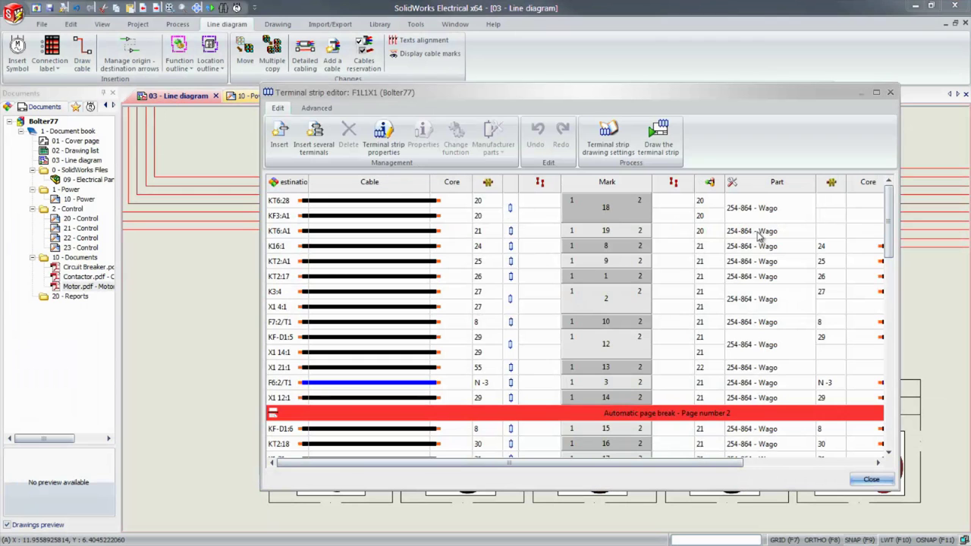
drag(888, 247, 891, 440)
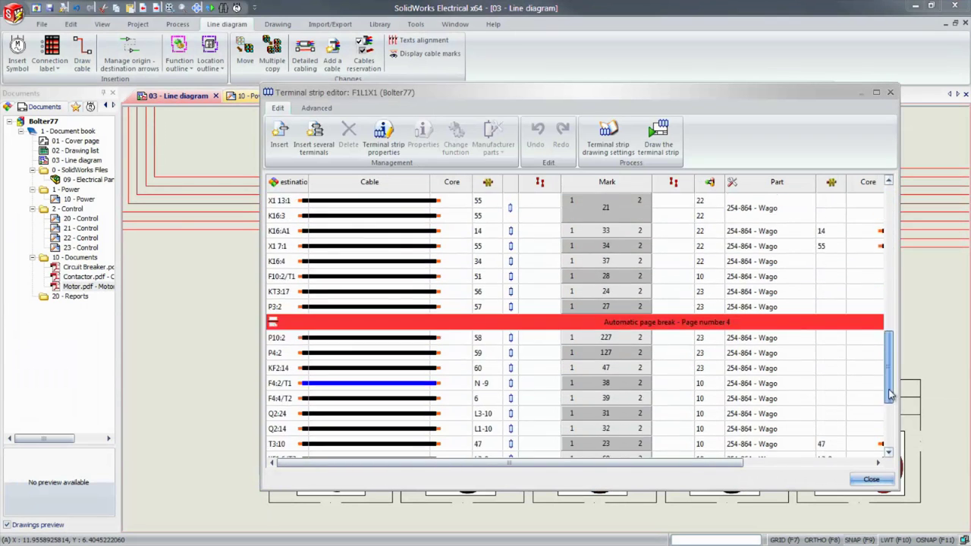
click(871, 481)
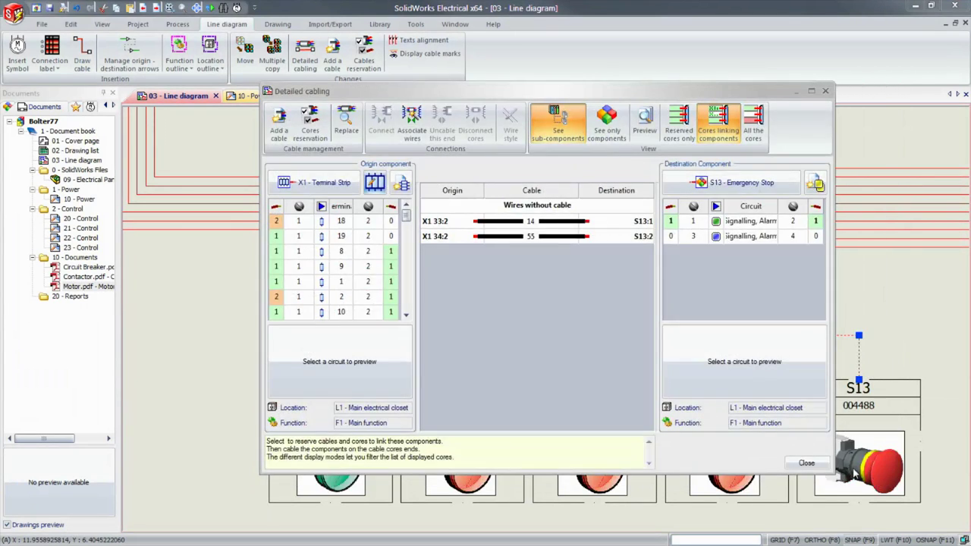
click(804, 462)
click(176, 119)
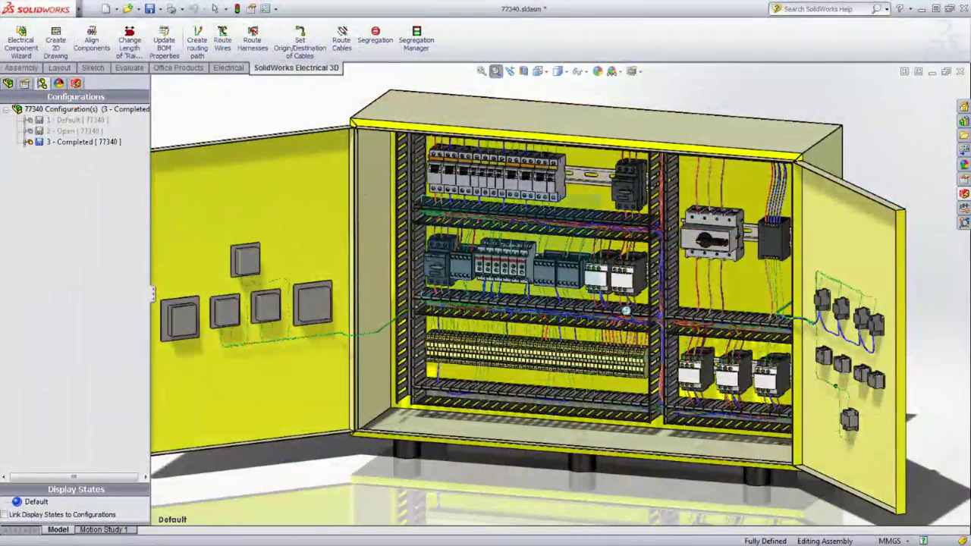
Zoom into the contactor rail wiring and pan toward the right-hand duct and rotary switch
scroll(627, 309, down, 3)
scroll(645, 315, down, 3)
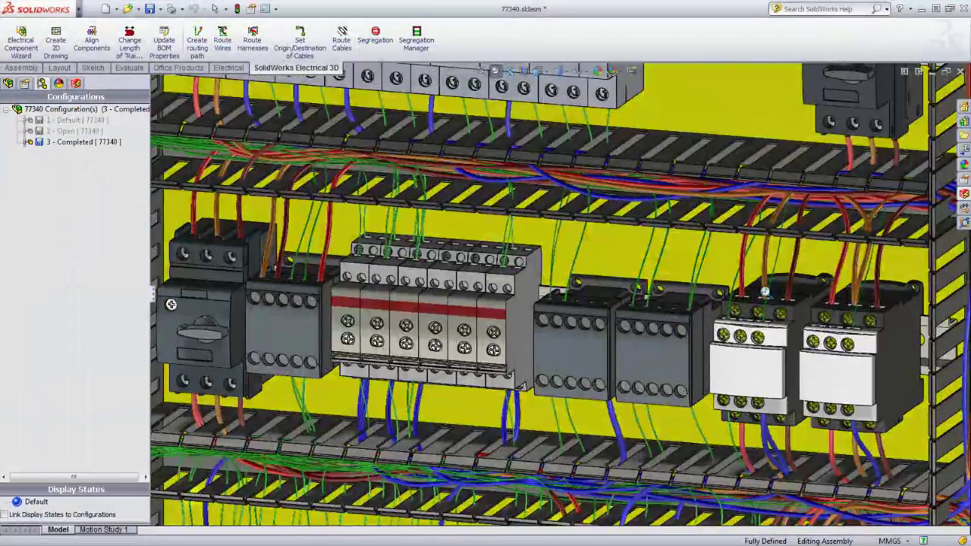
ctrl+middle_drag(171, 304, 326, 170)
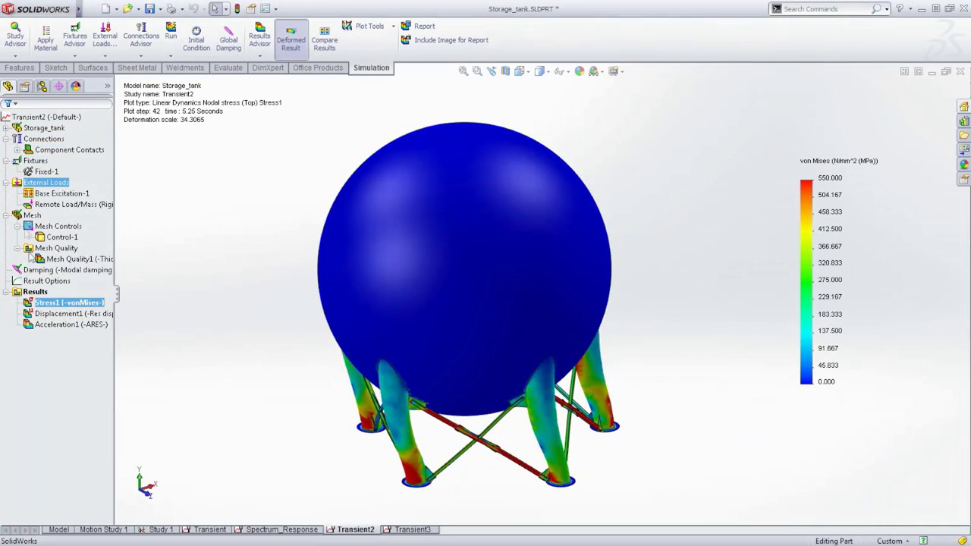
Display the Acceleration1 result plot and begin probing its values
double_click(57, 324)
right_click(55, 326)
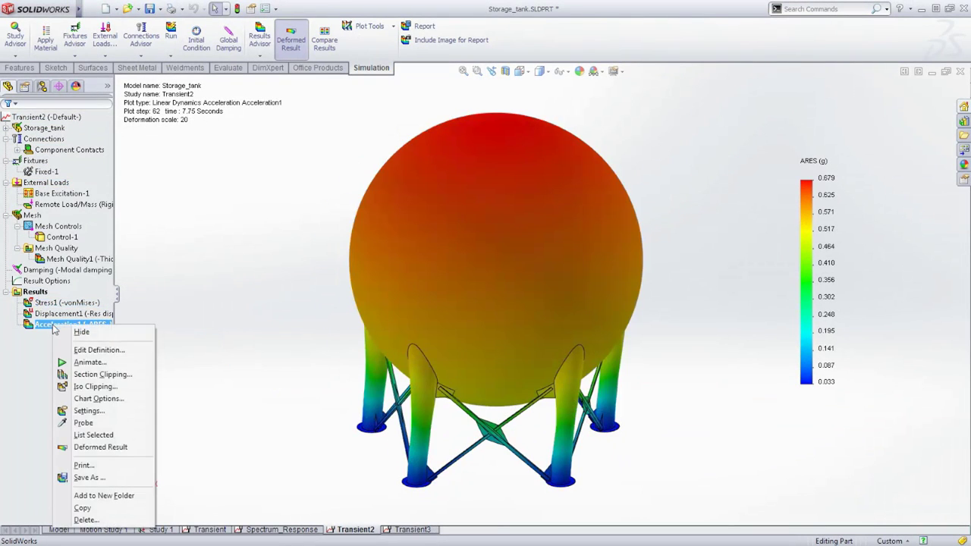
click(84, 422)
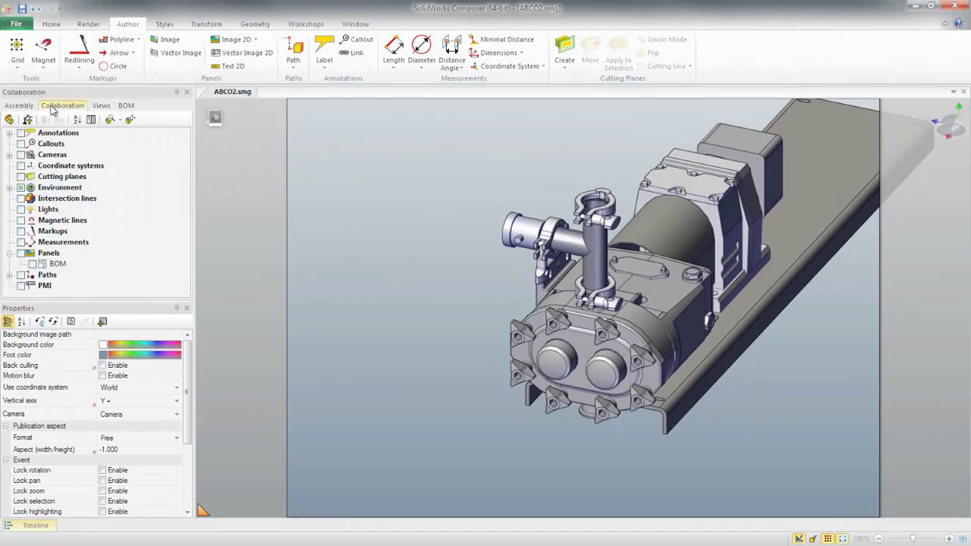
Show the BOM table, save it into View 11, then review View 12 and the next view
click(33, 264)
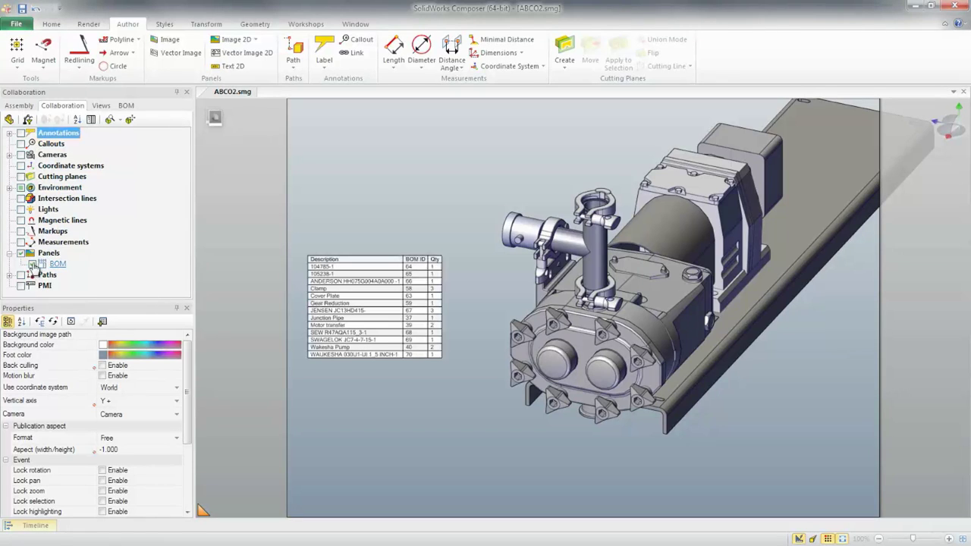
click(101, 106)
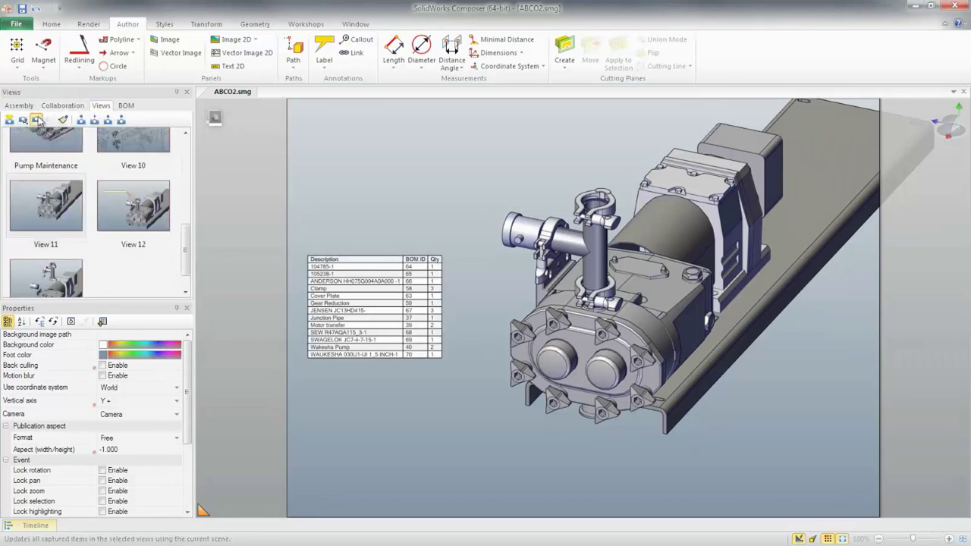
click(36, 120)
click(106, 220)
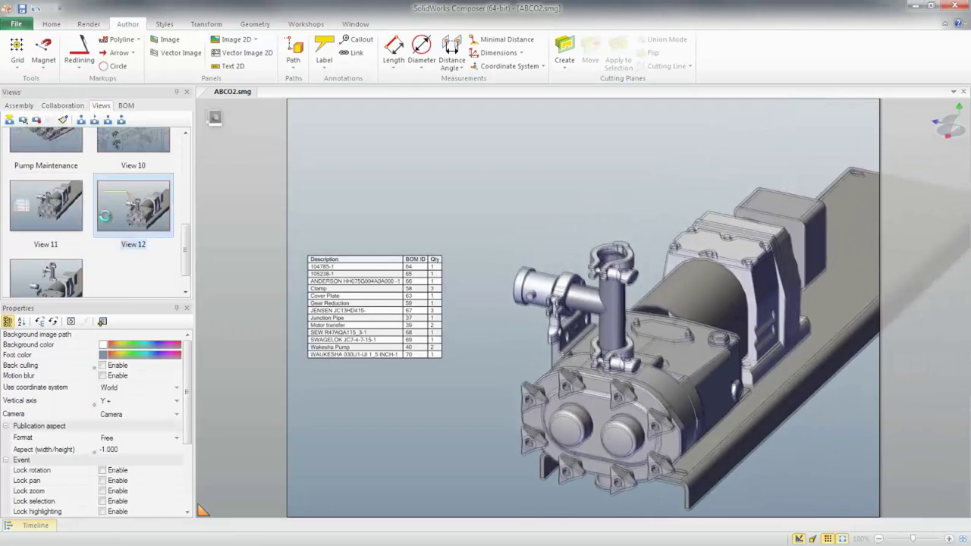
click(47, 274)
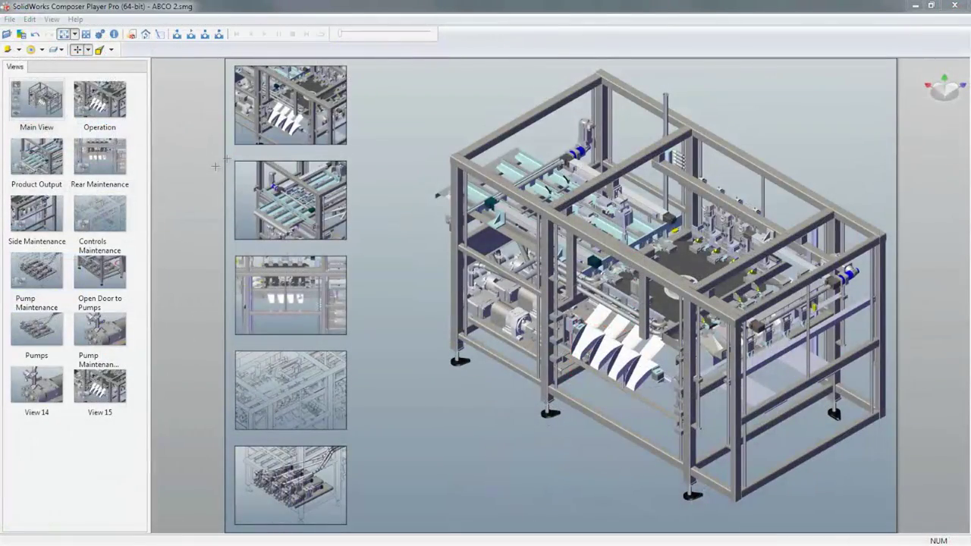
Jump from the first image's close-up back to the whole-machine overview, then to the fourth image's pump close-up
click(285, 129)
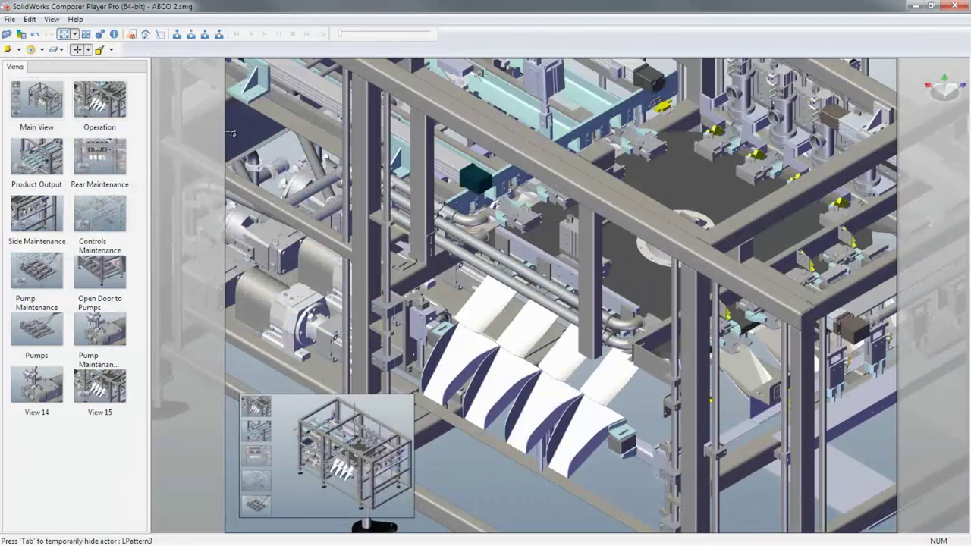
click(279, 478)
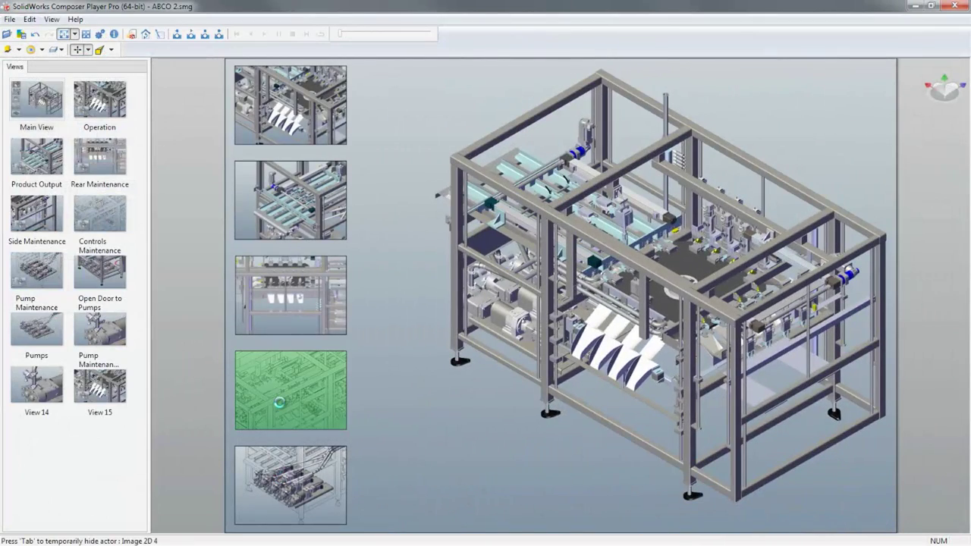
click(279, 402)
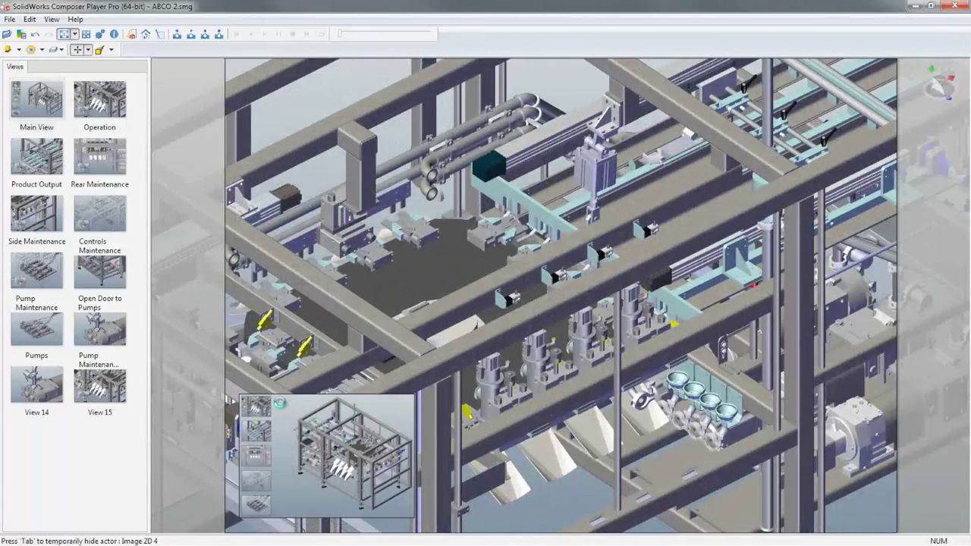